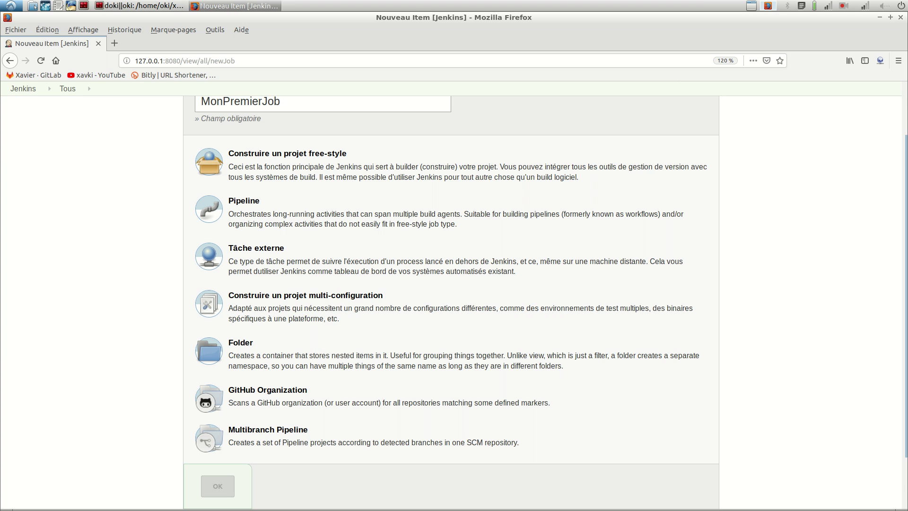
Step: Create the MonPremierJob item as a free-style project (Construire un projet free-style)
{"action": "scroll", "coordinate": [451, 279], "scroll_direction": "down", "scroll_amount": 2}
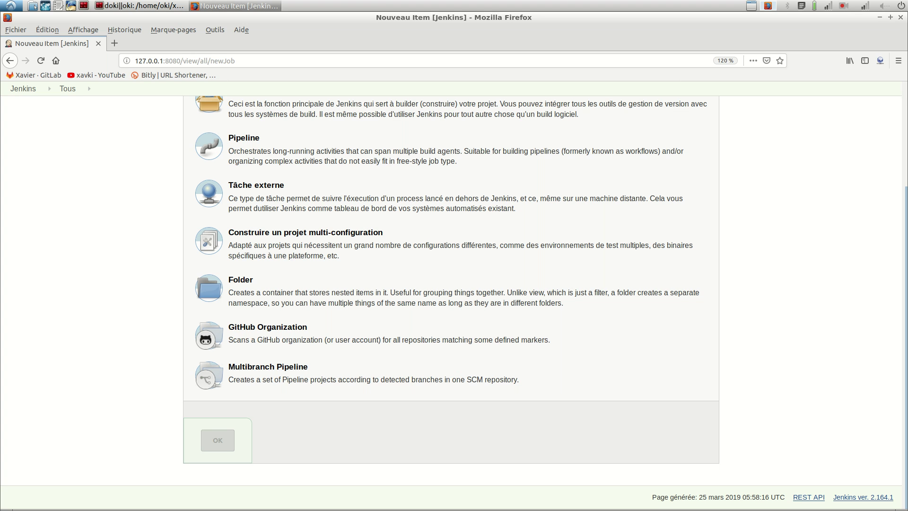
{"action": "scroll", "coordinate": [454, 303], "scroll_direction": "up", "scroll_amount": 1}
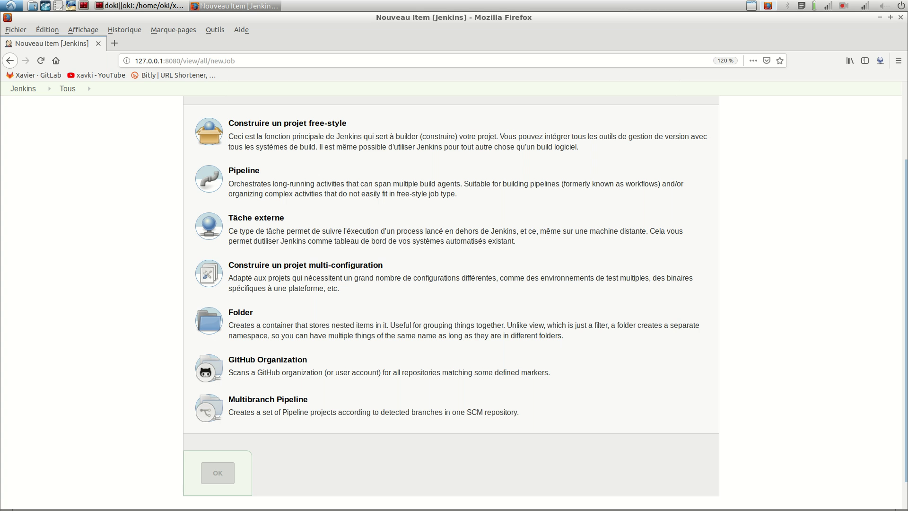
{"action": "scroll", "coordinate": [545, 302], "scroll_direction": "up", "scroll_amount": 2}
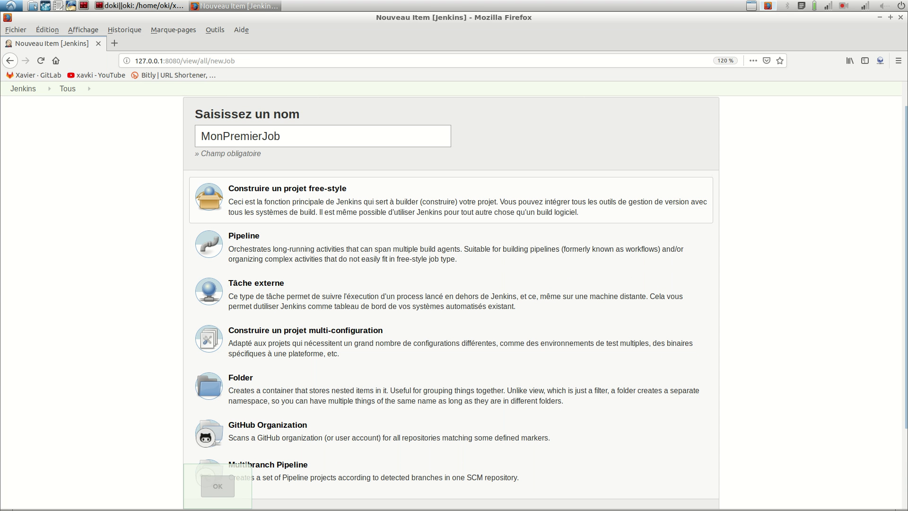
{"action": "left_click", "coordinate": [449, 199]}
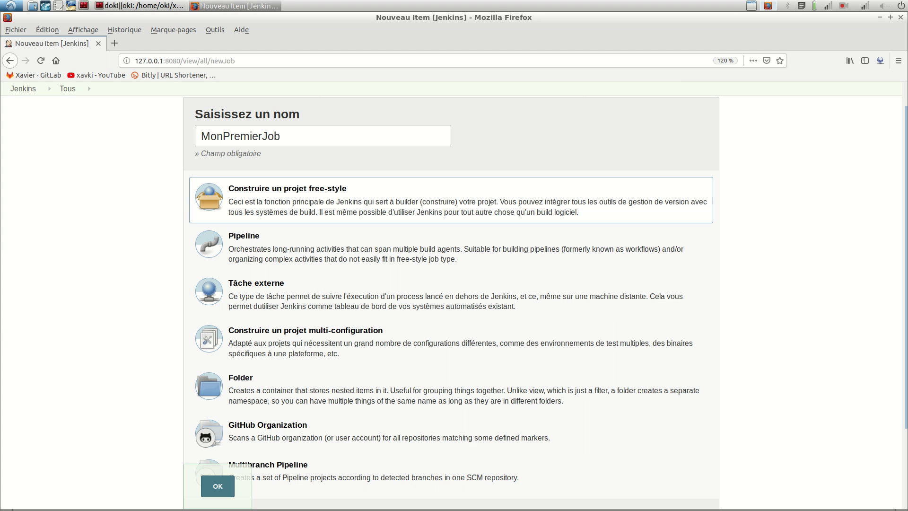
{"action": "left_click", "coordinate": [218, 486]}
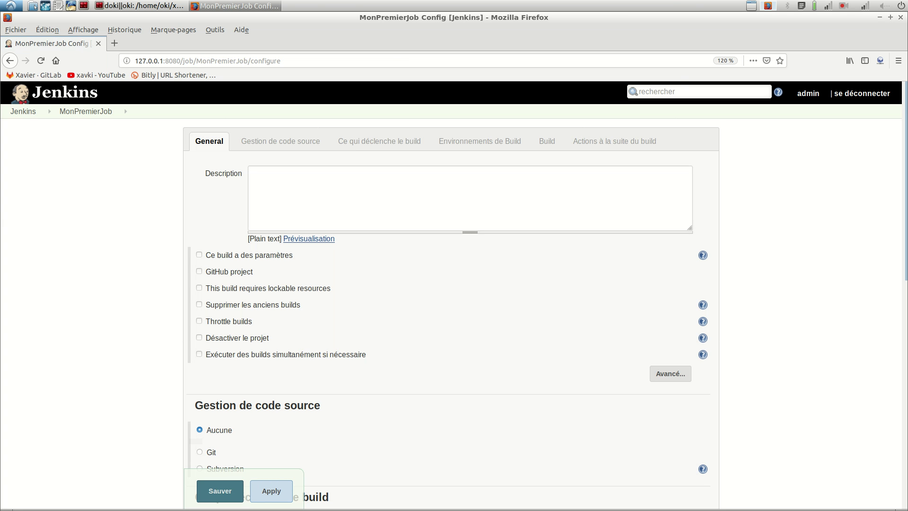
Step: Enter "Ceci est mon premier job" as the job's description in the general settings
{"action": "scroll", "coordinate": [454, 295], "scroll_direction": "down", "scroll_amount": 8}
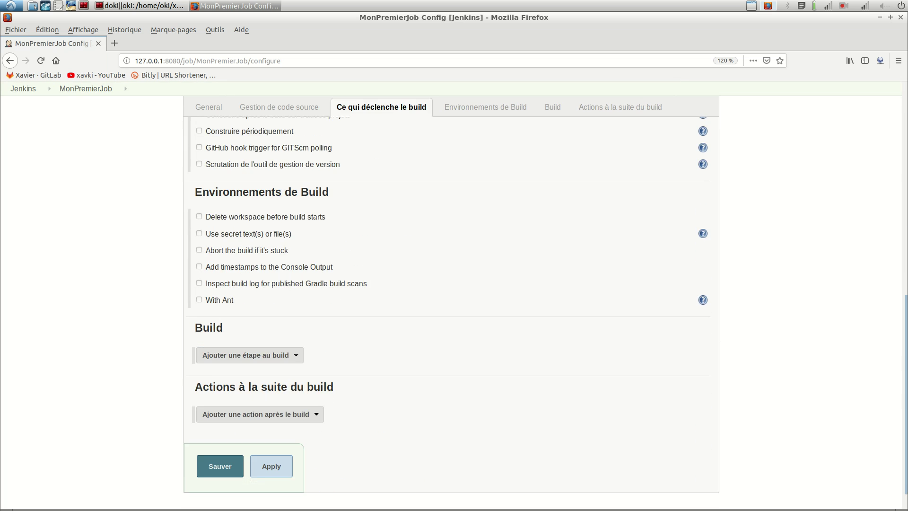
{"action": "scroll", "coordinate": [454, 295], "scroll_direction": "up", "scroll_amount": 8}
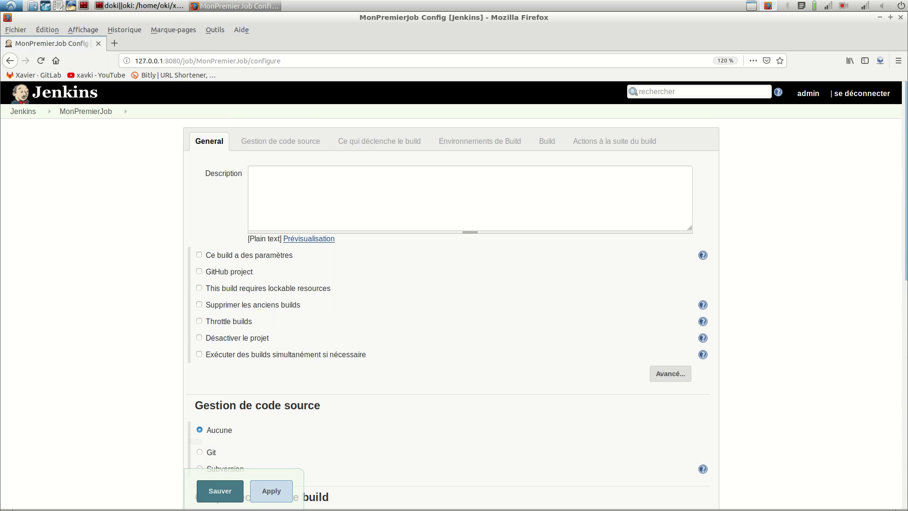
{"action": "left_click", "coordinate": [281, 141]}
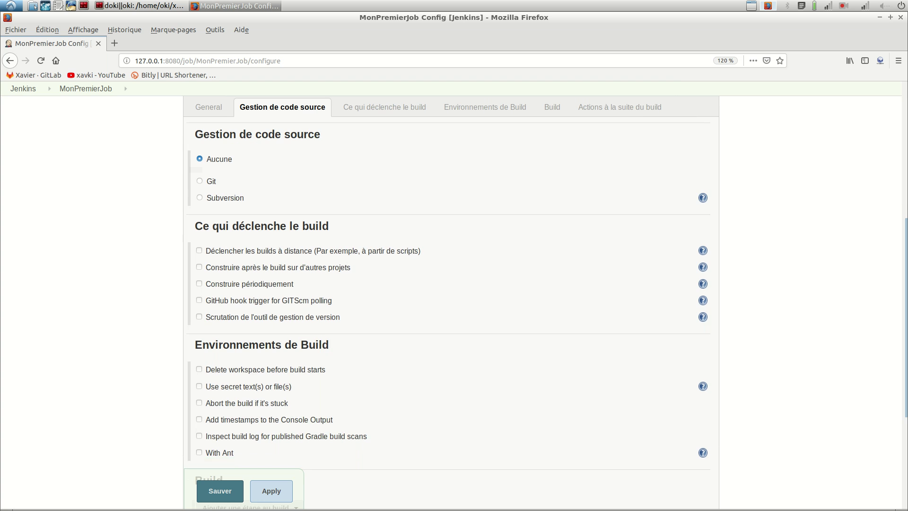
{"action": "scroll", "coordinate": [281, 140], "scroll_direction": "up", "scroll_amount": 6}
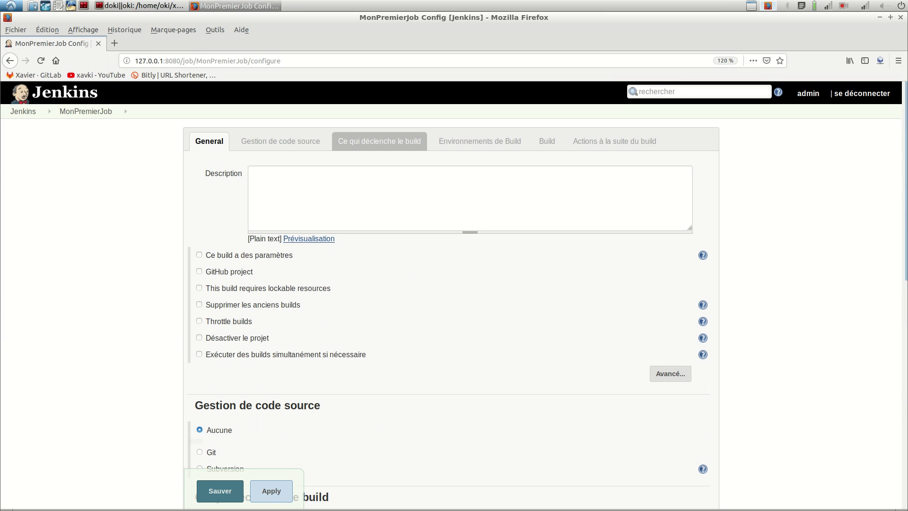
{"action": "left_click", "coordinate": [379, 141]}
{"action": "left_click", "coordinate": [209, 107]}
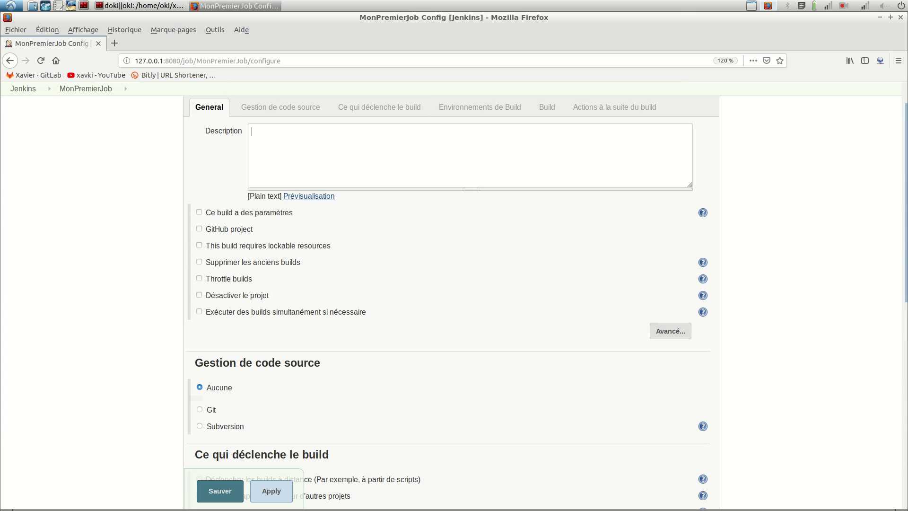
{"action": "type", "text": "Ceci est mon premier job"}
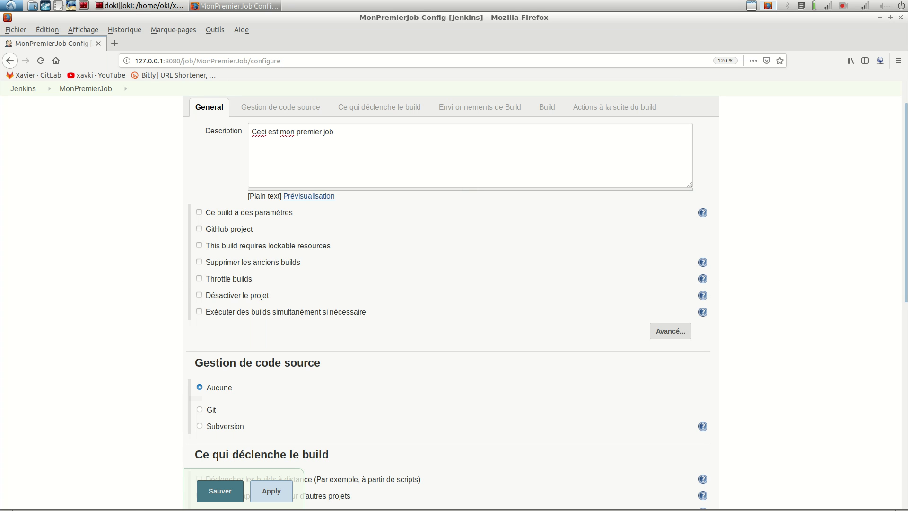
Step: Read the help texts for the options Supprimer les anciens builds and Throttle builds, closing each one again
{"action": "left_click", "coordinate": [703, 262]}
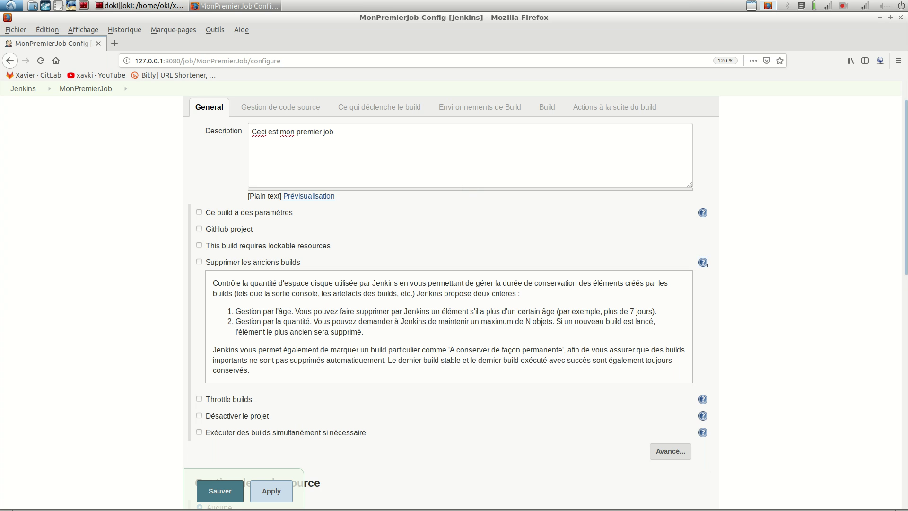
{"action": "left_click_drag", "start_coordinate": [212, 282], "coordinate": [251, 370]}
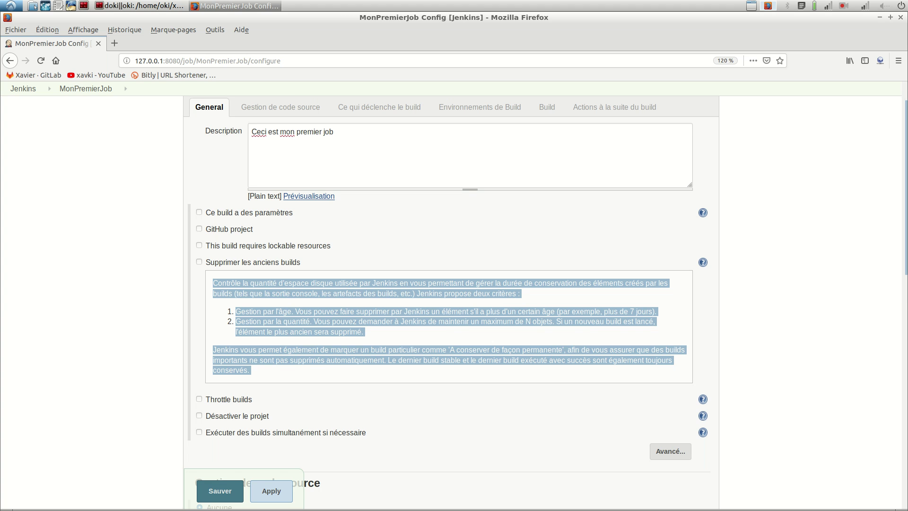
{"action": "left_click", "coordinate": [703, 262]}
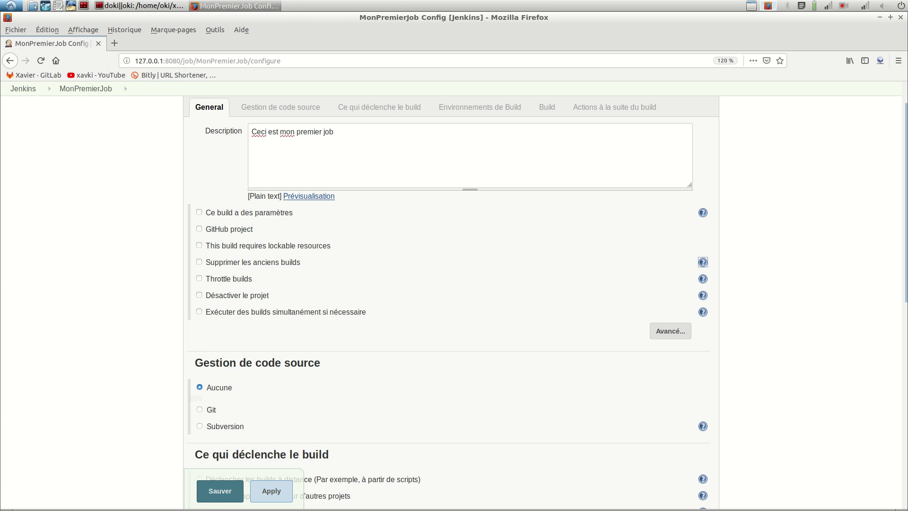
{"action": "left_click", "coordinate": [703, 278]}
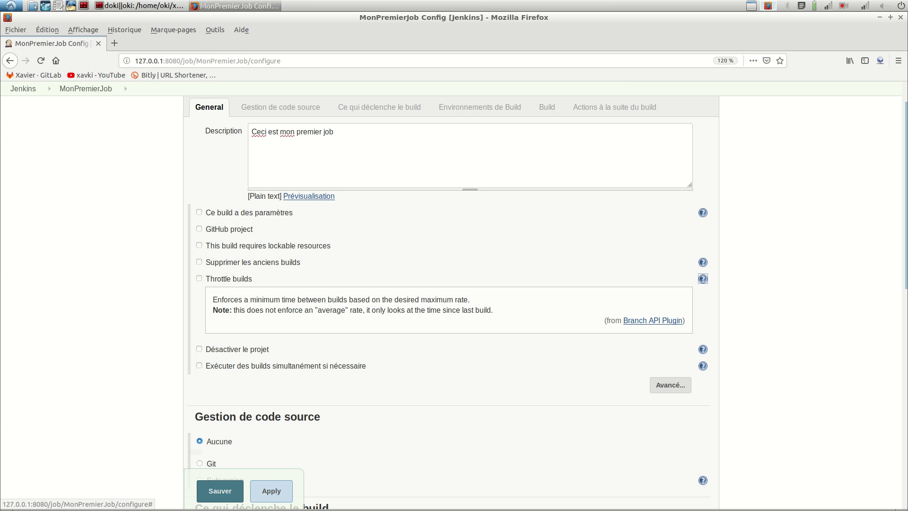
{"action": "key", "text": "Return"}
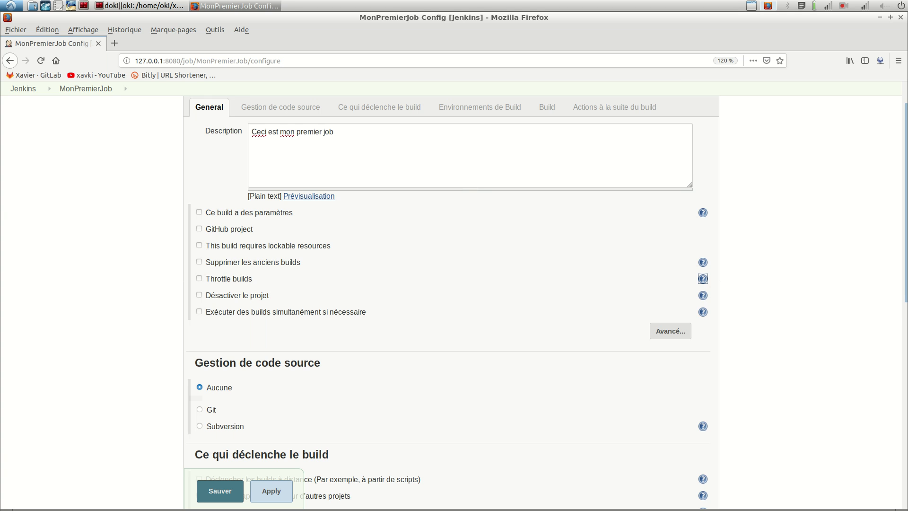
Step: Review the source code management and build trigger options, reading the help text for triggering builds remotely
{"action": "scroll", "coordinate": [453, 302], "scroll_direction": "down", "scroll_amount": 3}
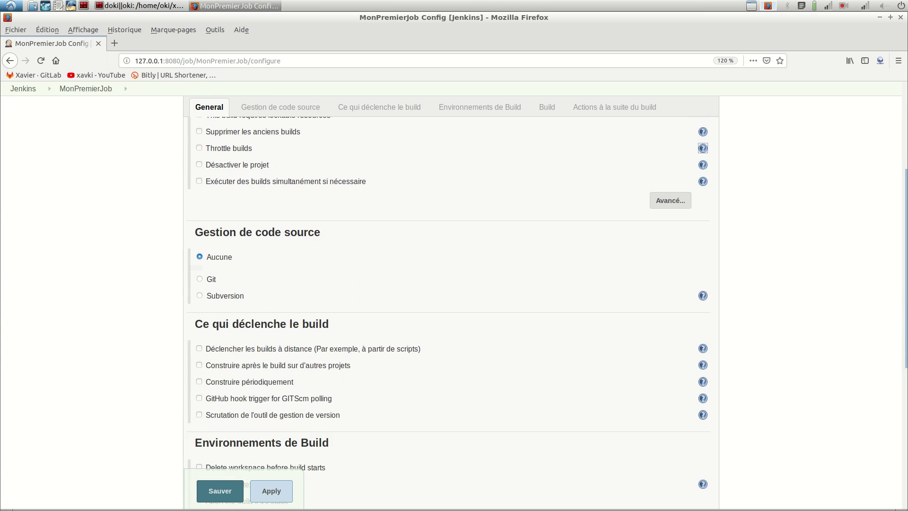
{"action": "scroll", "coordinate": [453, 301], "scroll_direction": "up", "scroll_amount": 1}
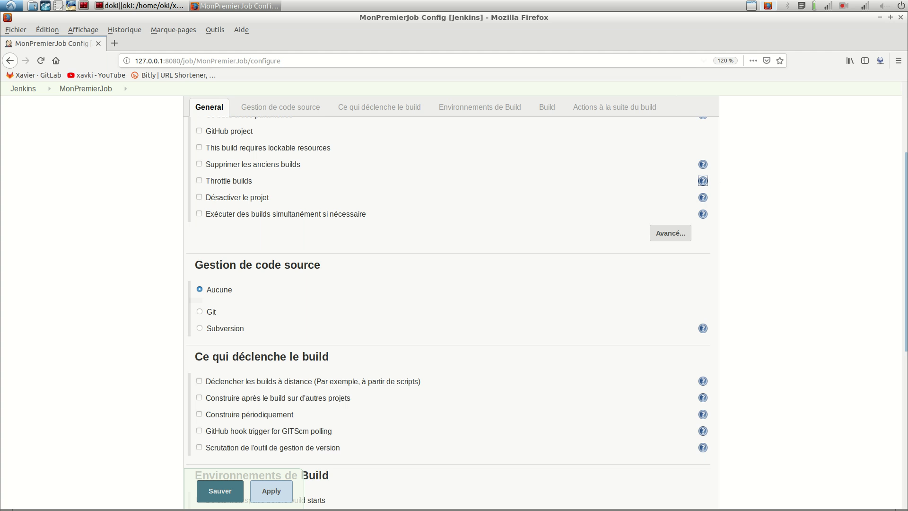
{"action": "scroll", "coordinate": [454, 302], "scroll_direction": "down", "scroll_amount": 3}
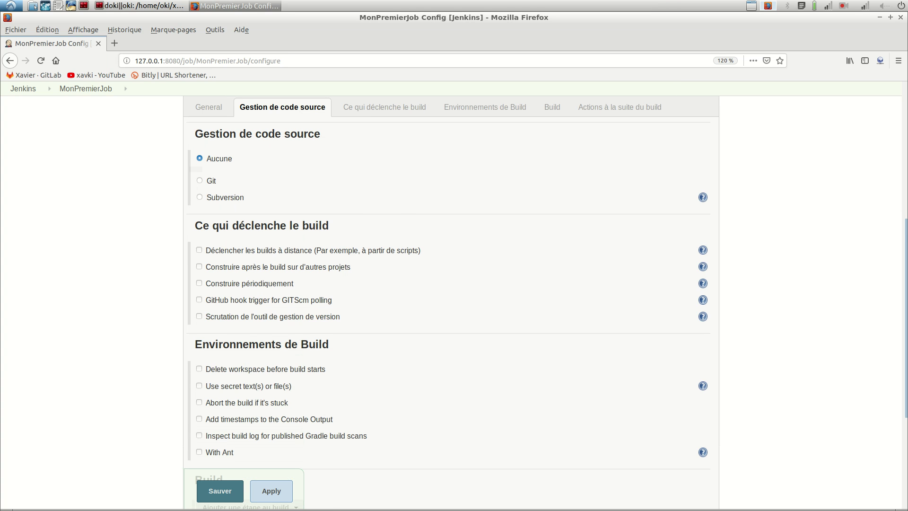
{"action": "scroll", "coordinate": [453, 315], "scroll_direction": "down", "scroll_amount": 1}
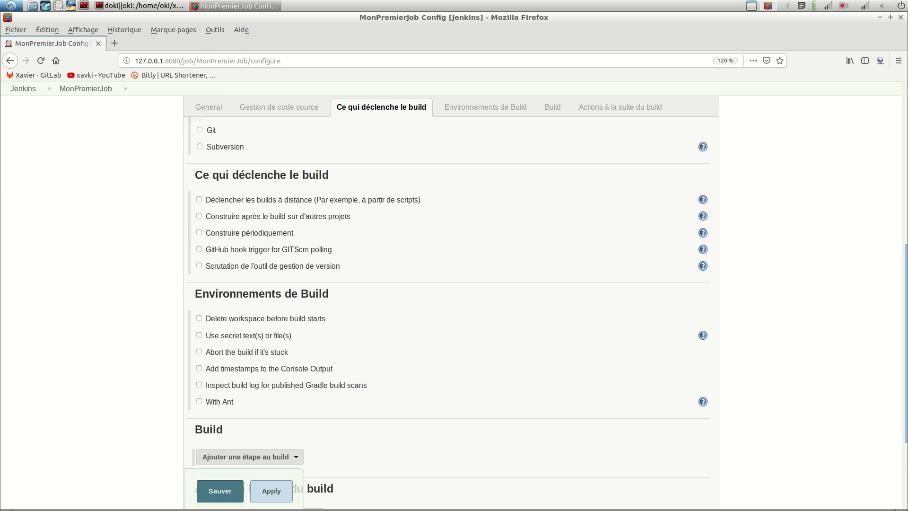
{"action": "scroll", "coordinate": [453, 303], "scroll_direction": "down", "scroll_amount": 1}
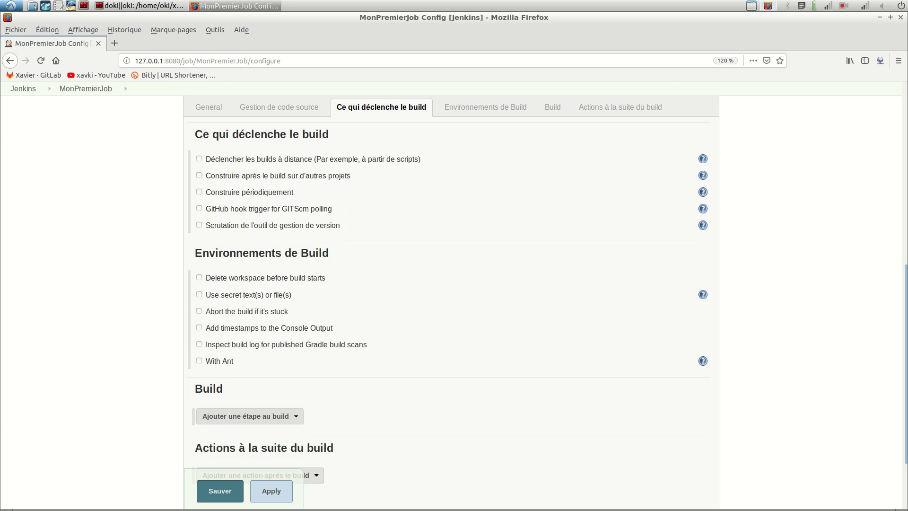
{"action": "left_click", "coordinate": [703, 159]}
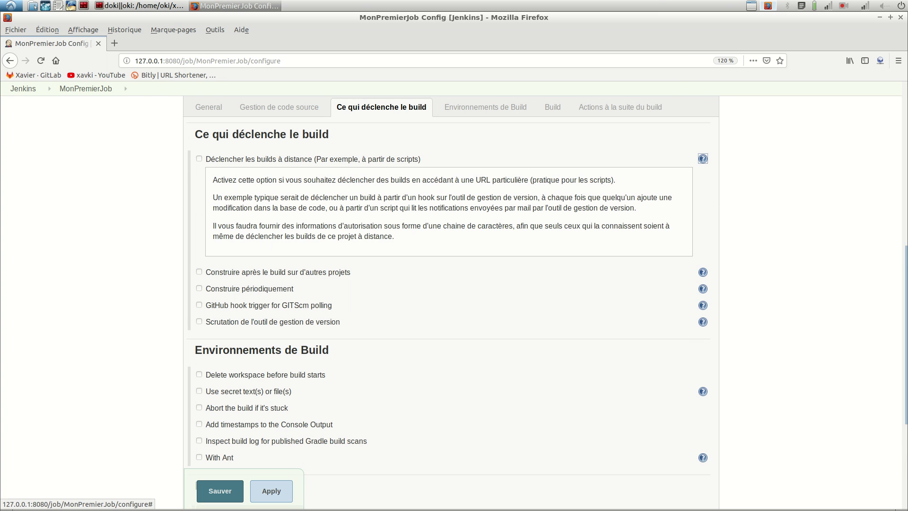
{"action": "left_click", "coordinate": [702, 159]}
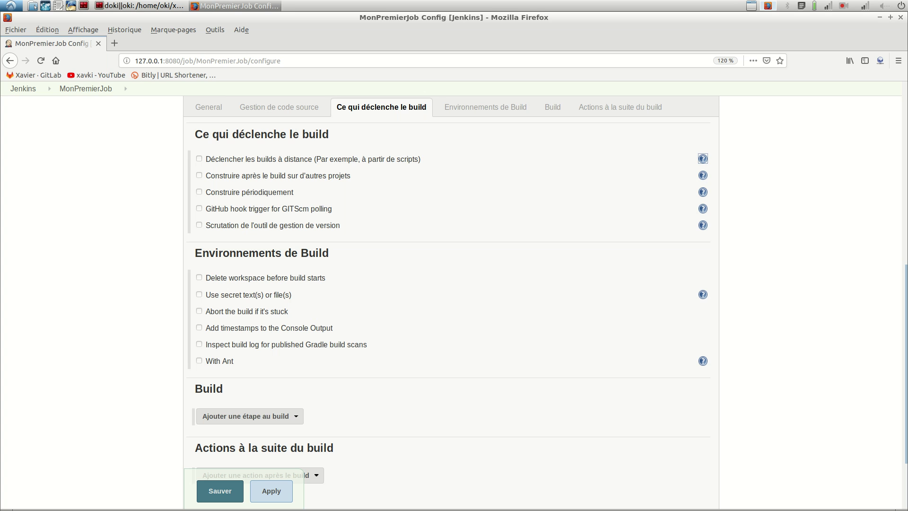
Step: Add an Exécuter un script shell build step with the command echo "Hello World"
{"action": "scroll", "coordinate": [454, 301], "scroll_direction": "down", "scroll_amount": 3}
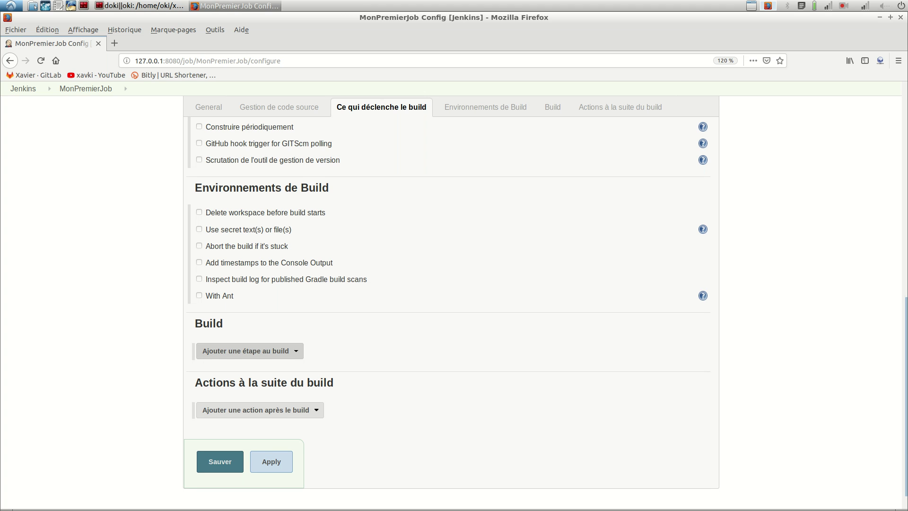
{"action": "left_click", "coordinate": [482, 107]}
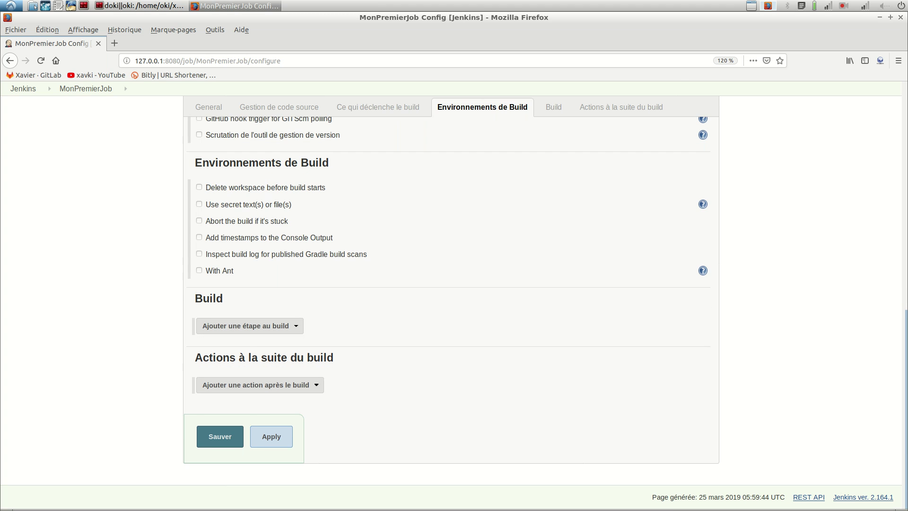
{"action": "left_click", "coordinate": [545, 106]}
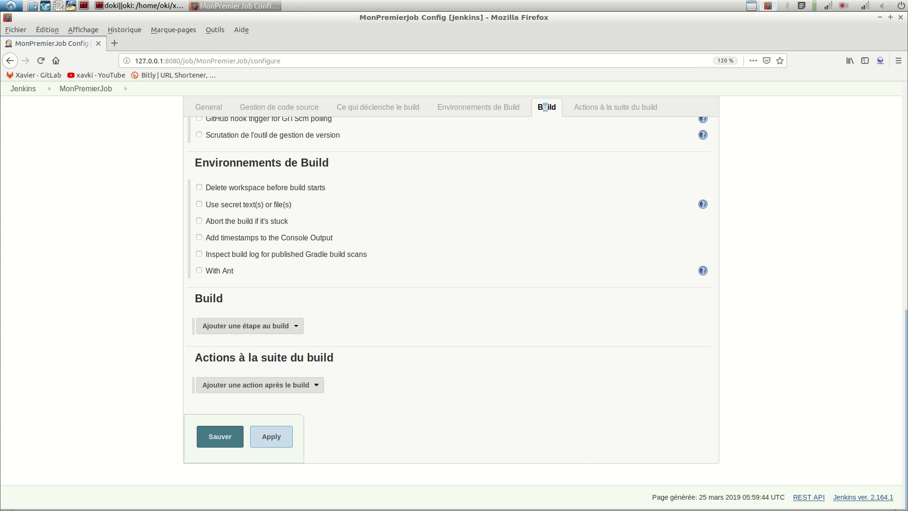
{"action": "left_click", "coordinate": [246, 325]}
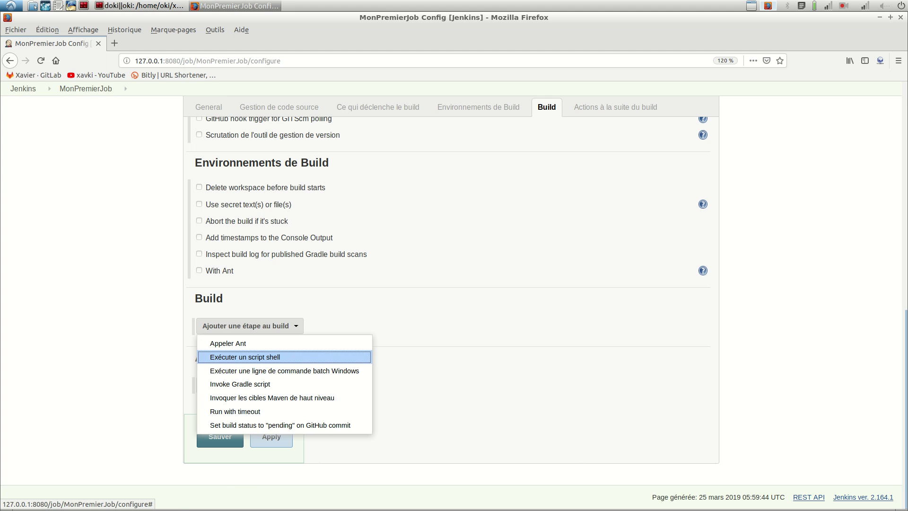
{"action": "key", "text": "Return"}
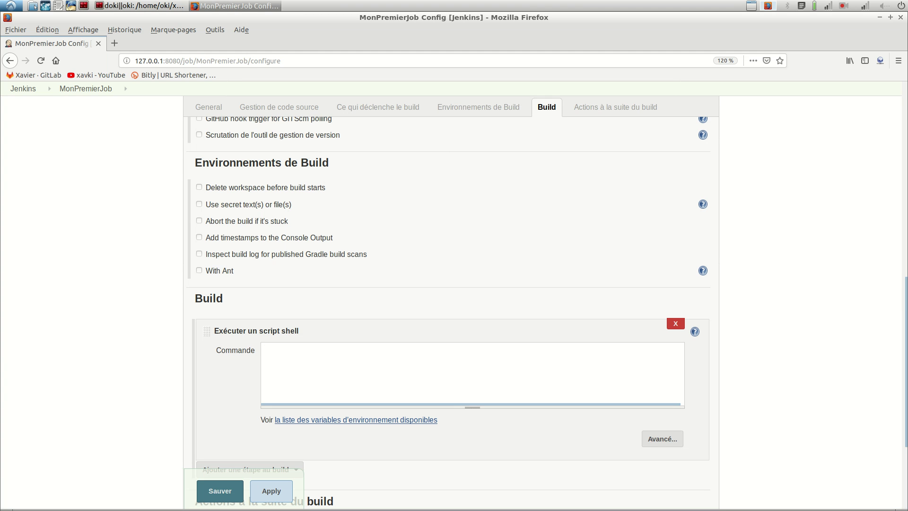
{"action": "type", "text": "echo \"\""}
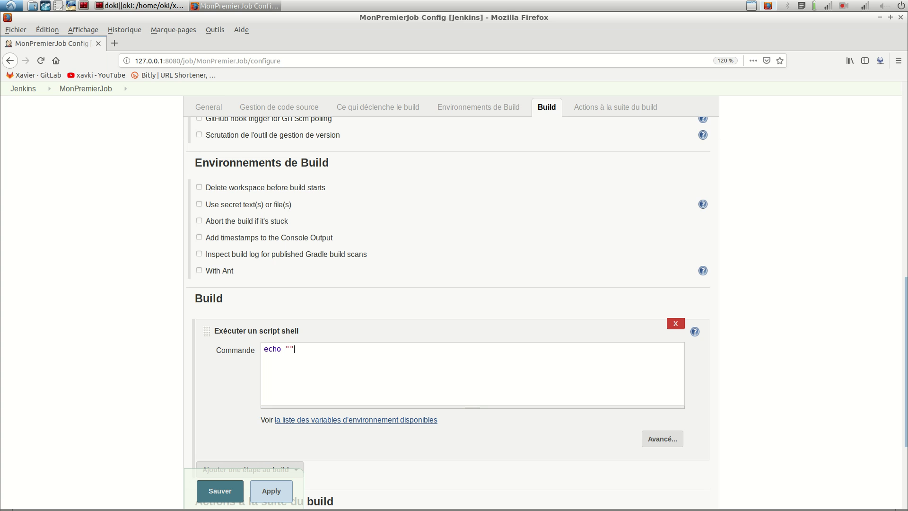
{"action": "type", "text": "Hello World"}
Step: Expand the shell script step's advanced options, review the job's settings, and save the configuration
{"action": "scroll", "coordinate": [662, 379], "scroll_direction": "down", "scroll_amount": 3}
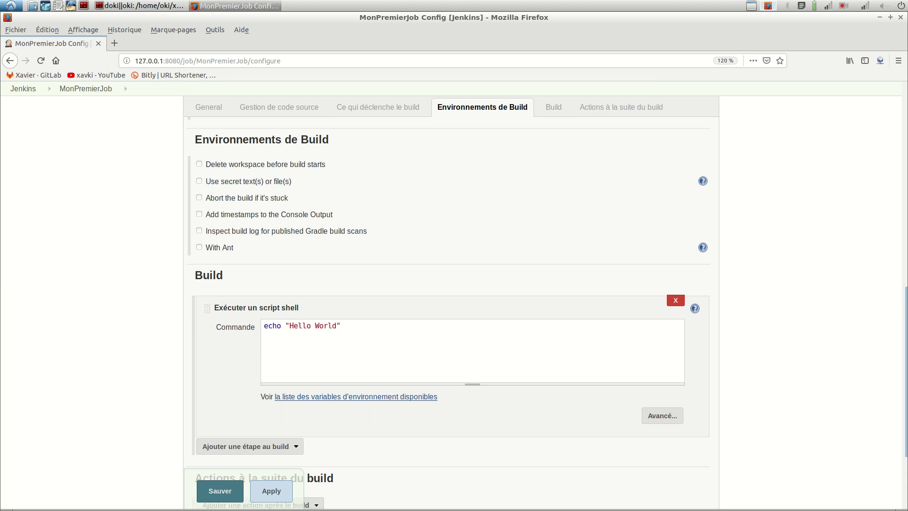
{"action": "left_click", "coordinate": [662, 373]}
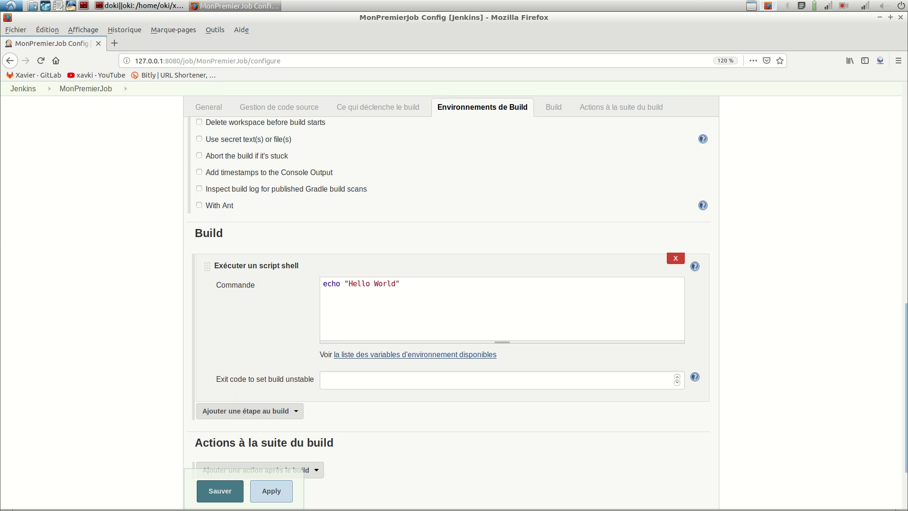
{"action": "scroll", "coordinate": [448, 302], "scroll_direction": "up", "scroll_amount": 7}
{"action": "scroll", "coordinate": [453, 301], "scroll_direction": "down", "scroll_amount": 2}
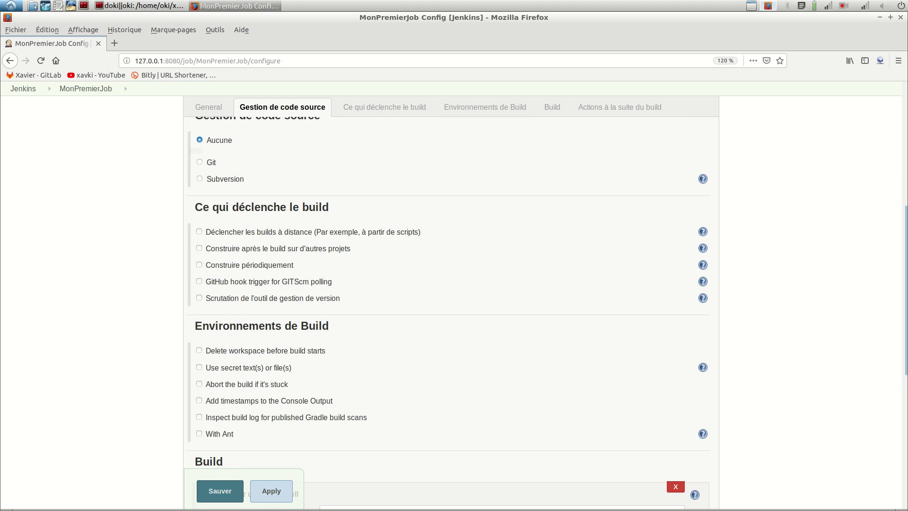
{"action": "scroll", "coordinate": [453, 302], "scroll_direction": "up", "scroll_amount": 3}
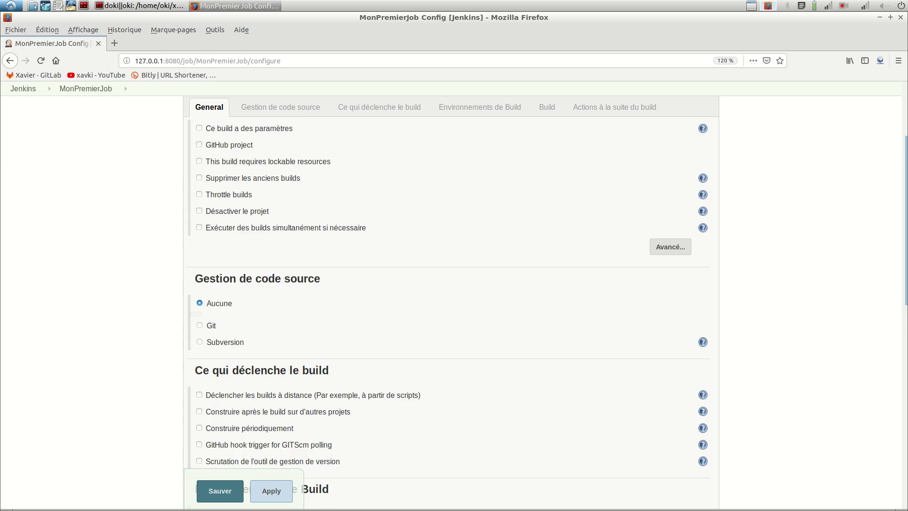
{"action": "scroll", "coordinate": [453, 302], "scroll_direction": "down", "scroll_amount": 10}
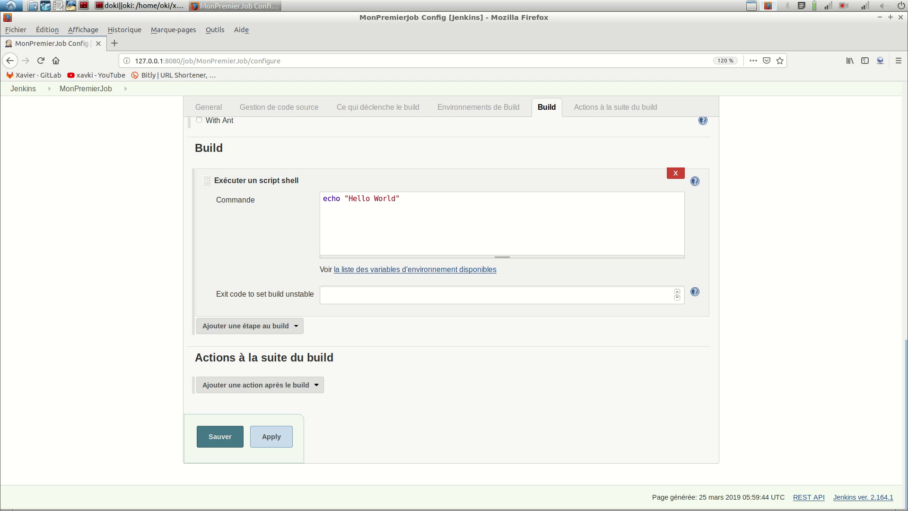
{"action": "left_click", "coordinate": [219, 436]}
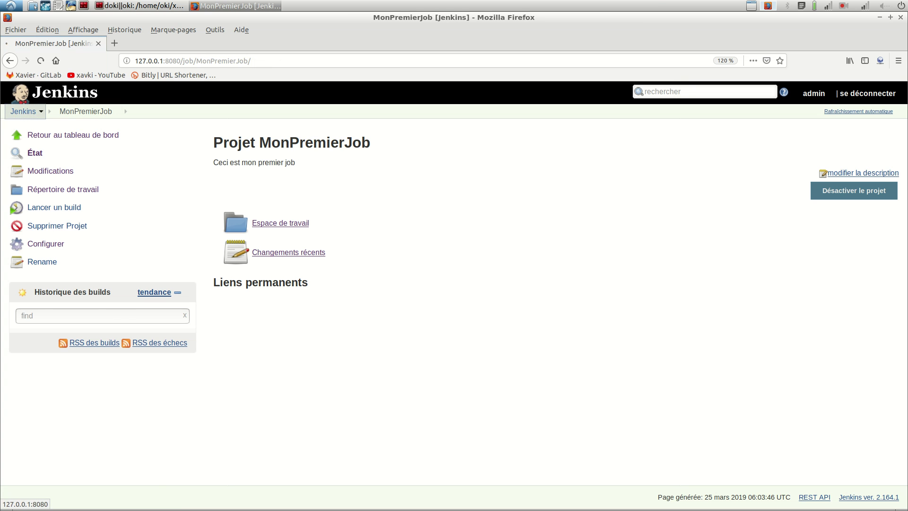
Step: View the job list on the dashboard, reopen MonPremierJob, and launch two builds of it
{"action": "left_click", "coordinate": [23, 111]}
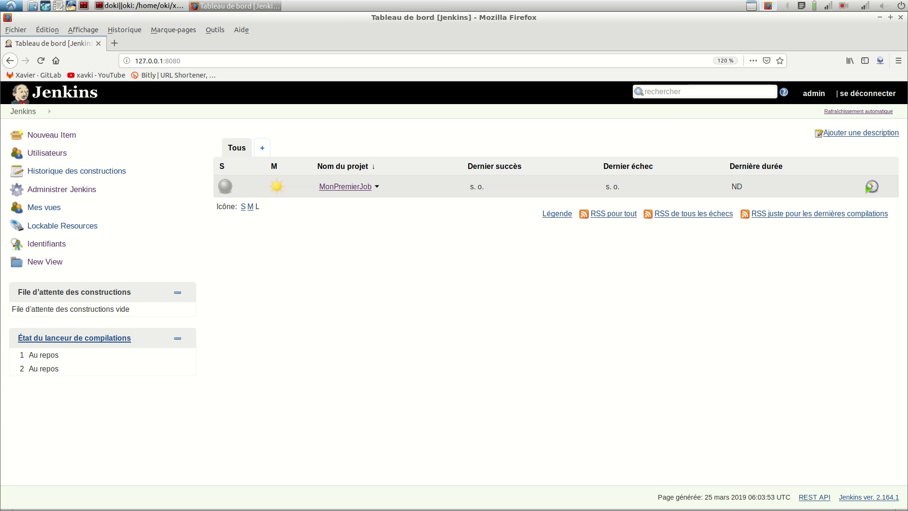
{"action": "left_click", "coordinate": [345, 186]}
{"action": "left_click", "coordinate": [54, 208]}
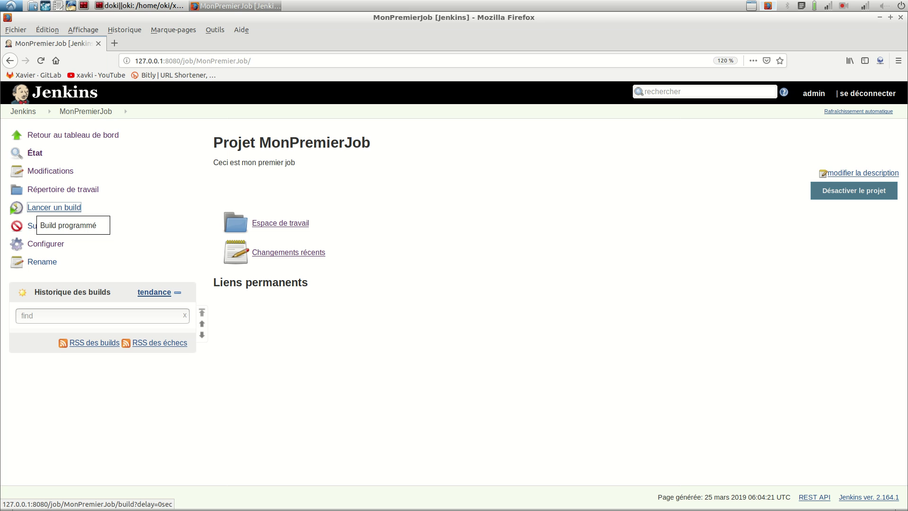
{"action": "left_click", "coordinate": [54, 207]}
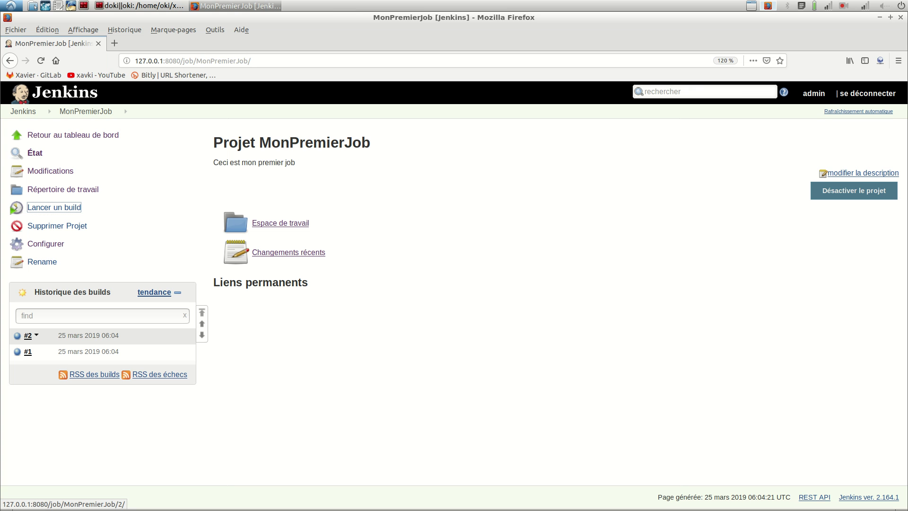
Step: Open build #2 of MonPremierJob and examine its title, start time and console output, including the line printed by the echo command
{"action": "left_click", "coordinate": [27, 335]}
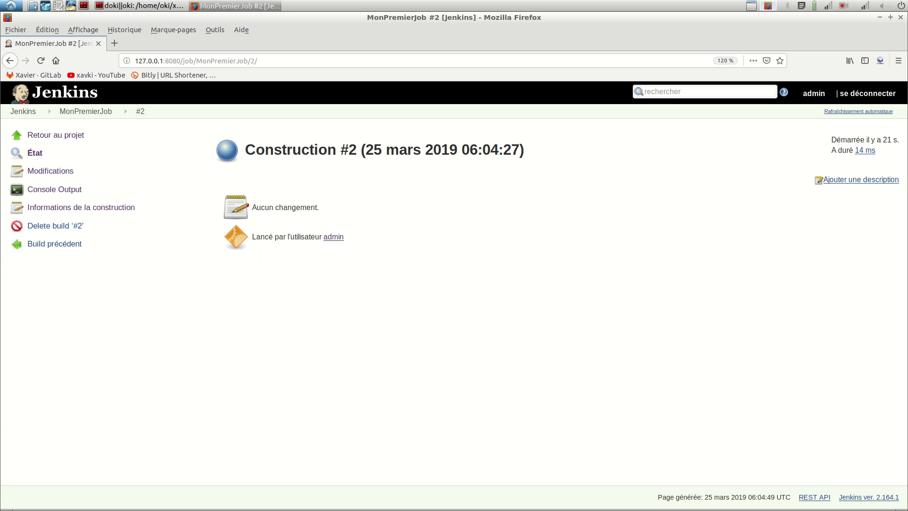
{"action": "left_click_drag", "start_coordinate": [357, 150], "coordinate": [245, 149]}
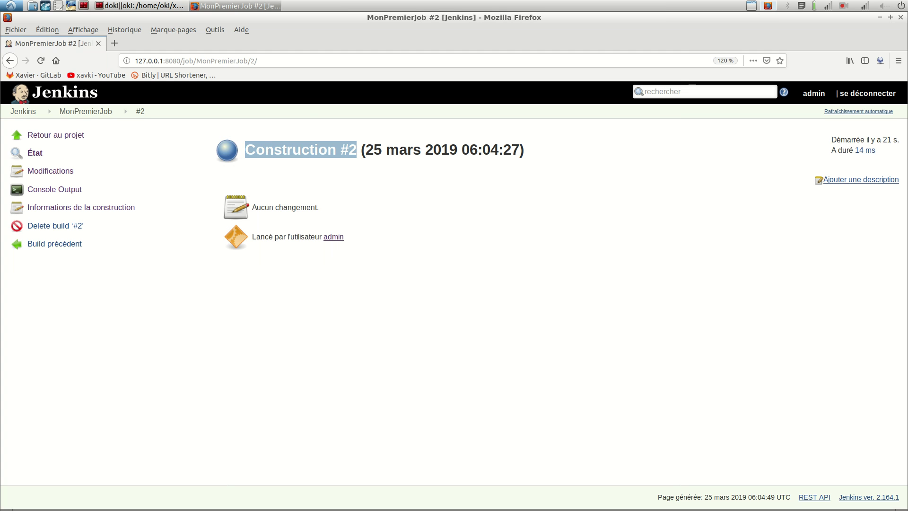
{"action": "left_click_drag", "start_coordinate": [510, 150], "coordinate": [413, 149]}
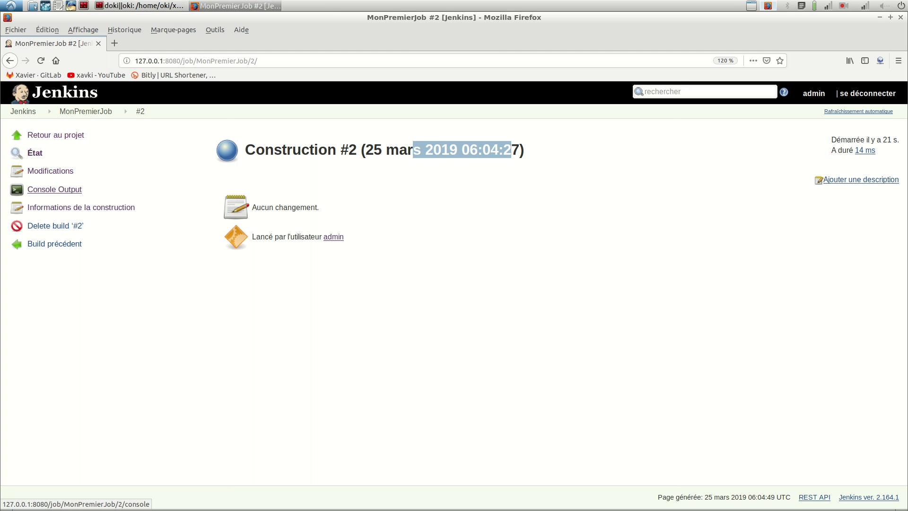
{"action": "left_click", "coordinate": [54, 189]}
{"action": "left_click_drag", "start_coordinate": [286, 232], "coordinate": [214, 179]}
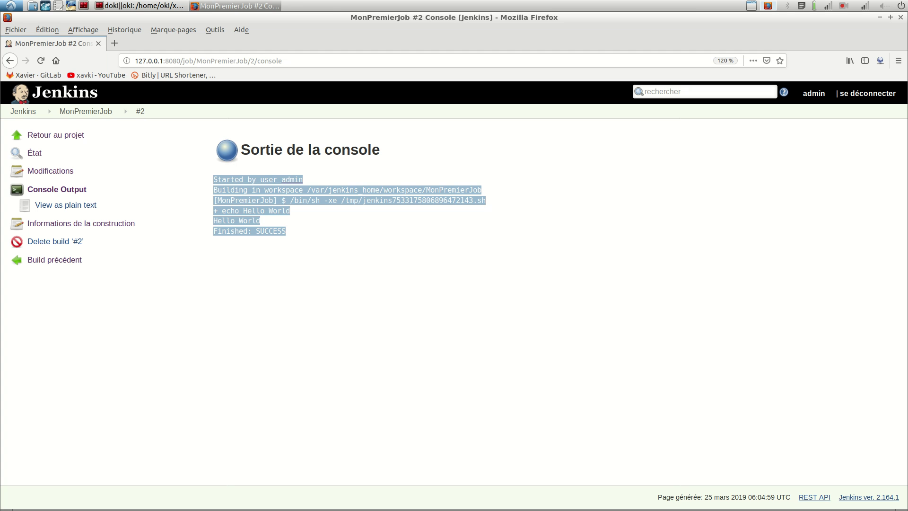
{"action": "left_click_drag", "start_coordinate": [261, 221], "coordinate": [213, 220]}
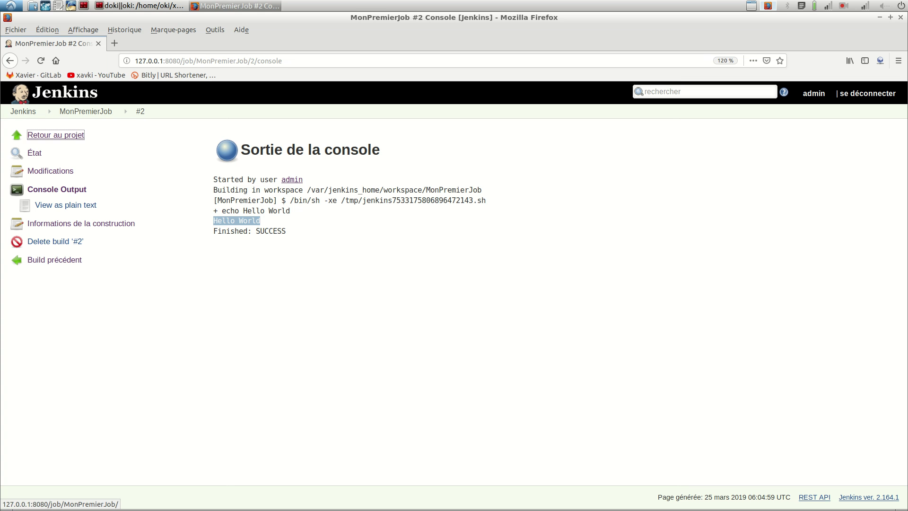
Step: Return to the MonPremierJob project page and go back to the dashboard to check the job's status
{"action": "left_click", "coordinate": [56, 135]}
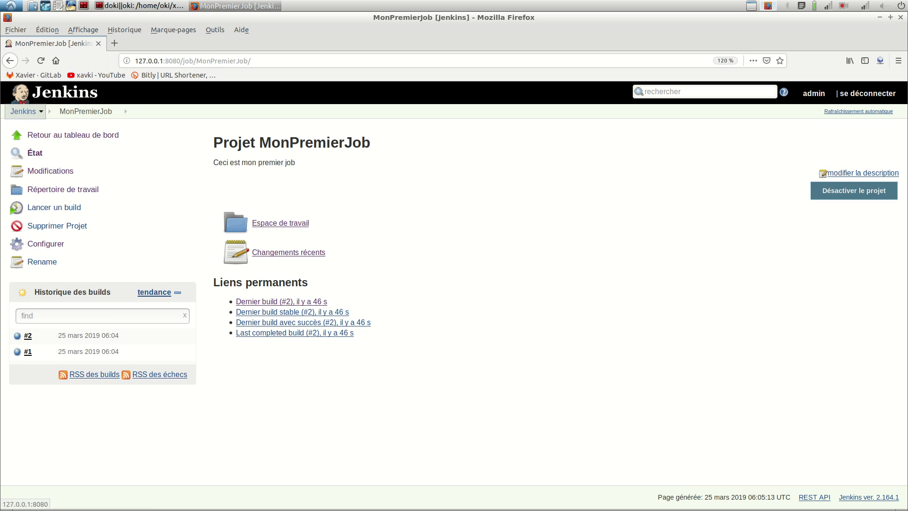
{"action": "left_click", "coordinate": [23, 111]}
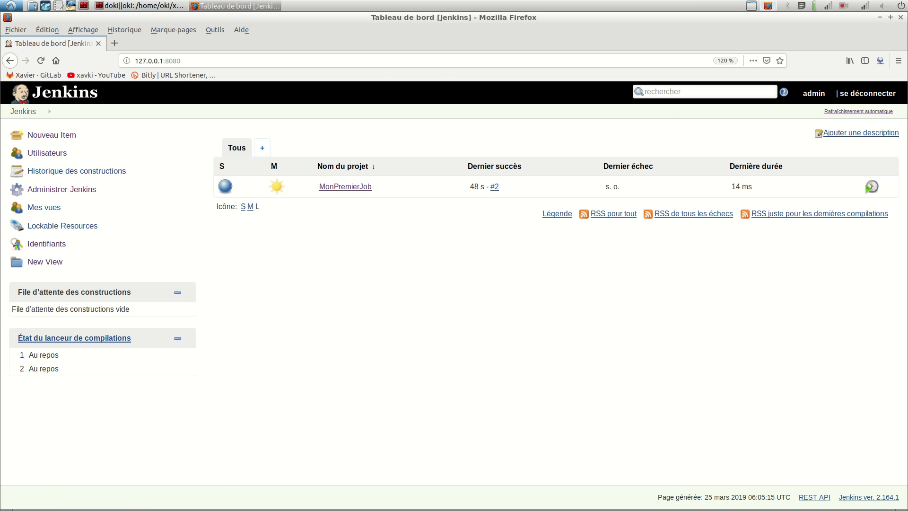